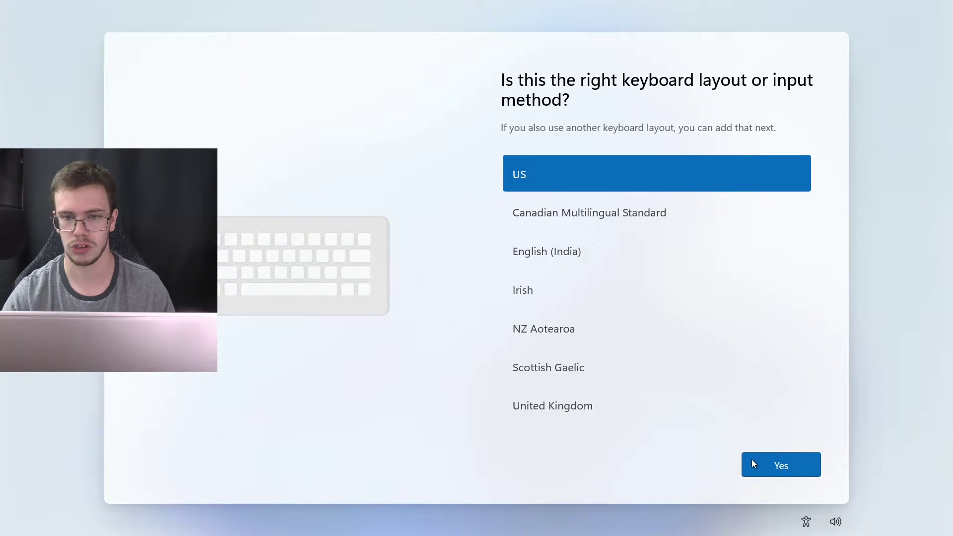
- Keep the United States region and US keyboard, skip a second layout, and join the Wi-Fi network
click(765, 471)
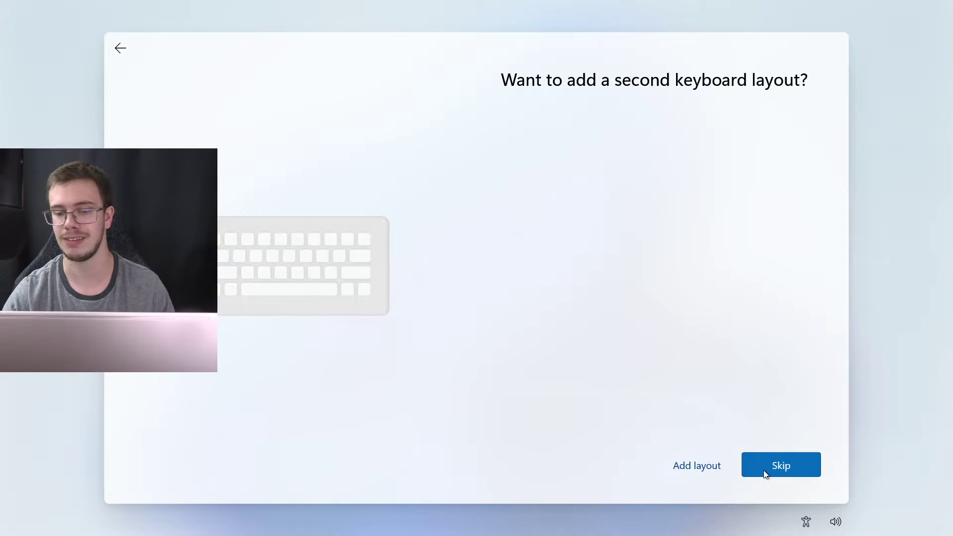
click(765, 474)
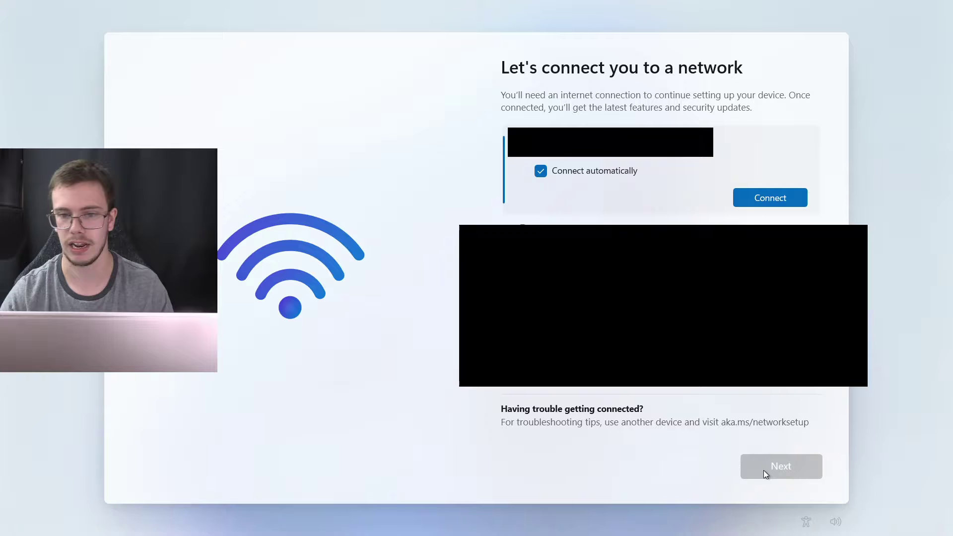
click(788, 205)
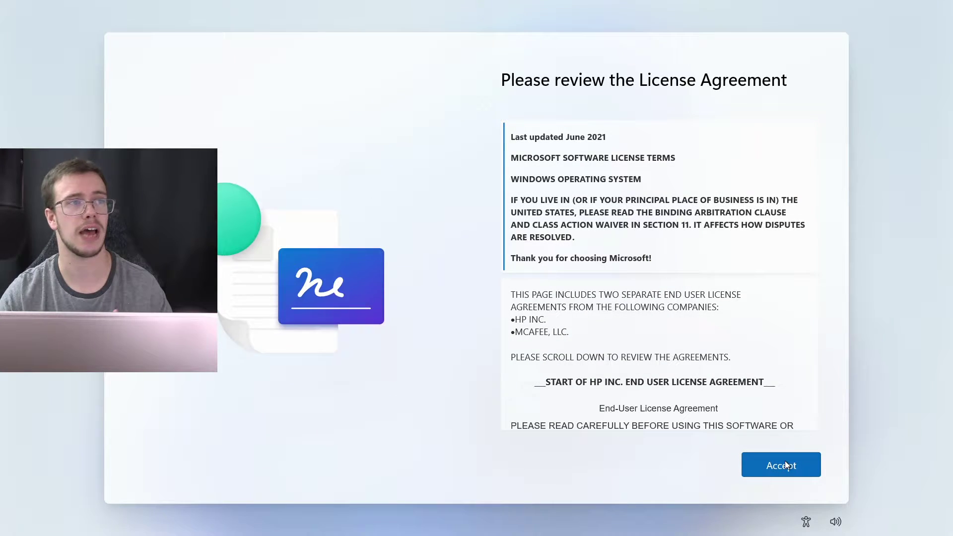
- Accept the Windows 11 license agreement
click(785, 464)
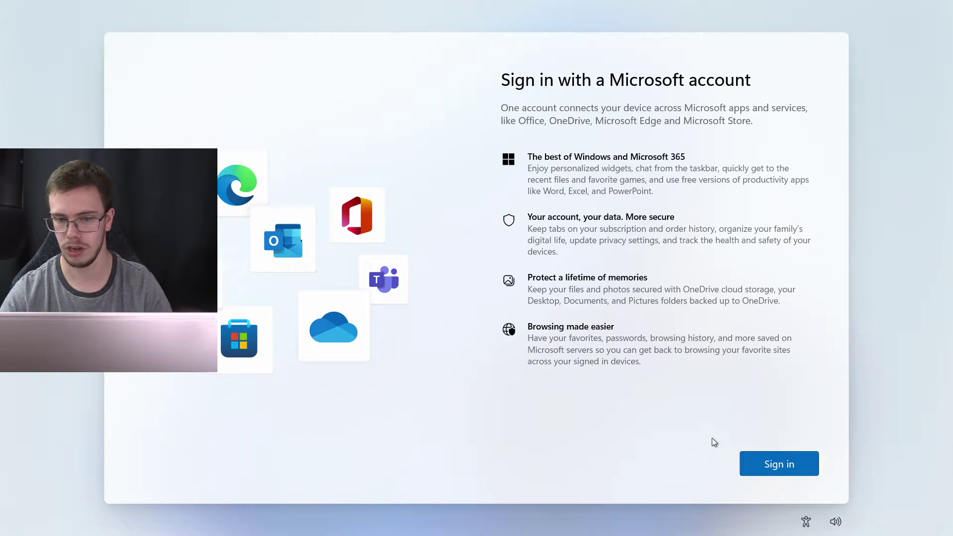
- Sign in with the Microsoft account, create a Windows Hello PIN, and accept the default privacy settings
click(783, 471)
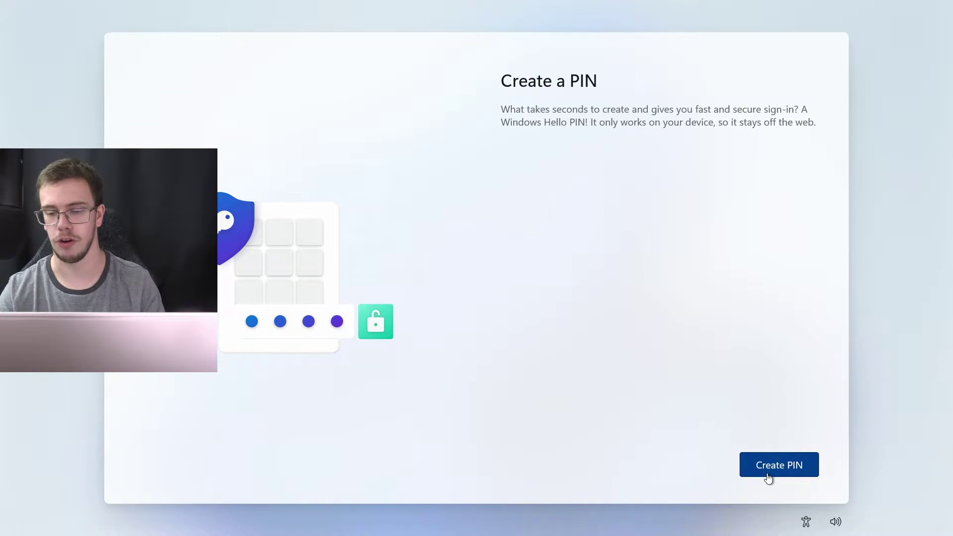
click(768, 475)
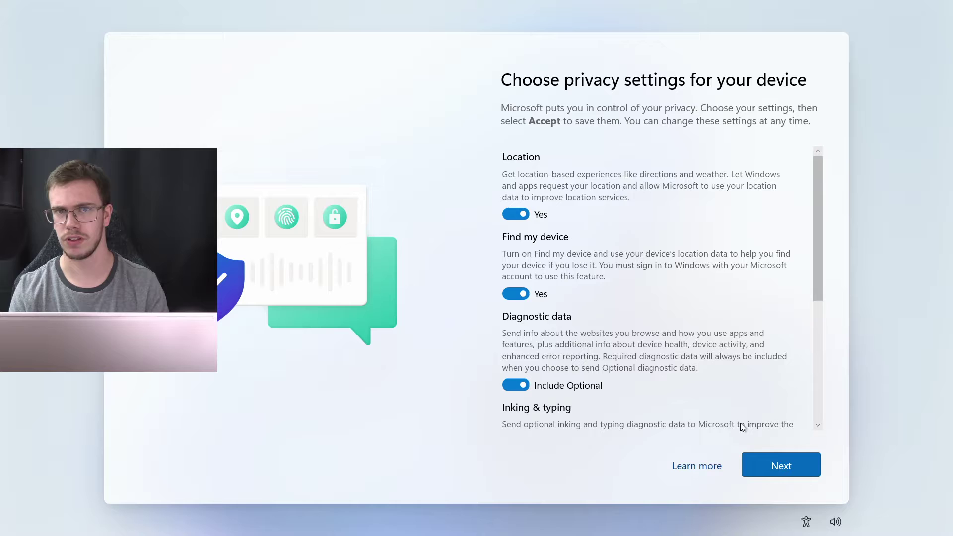
click(791, 467)
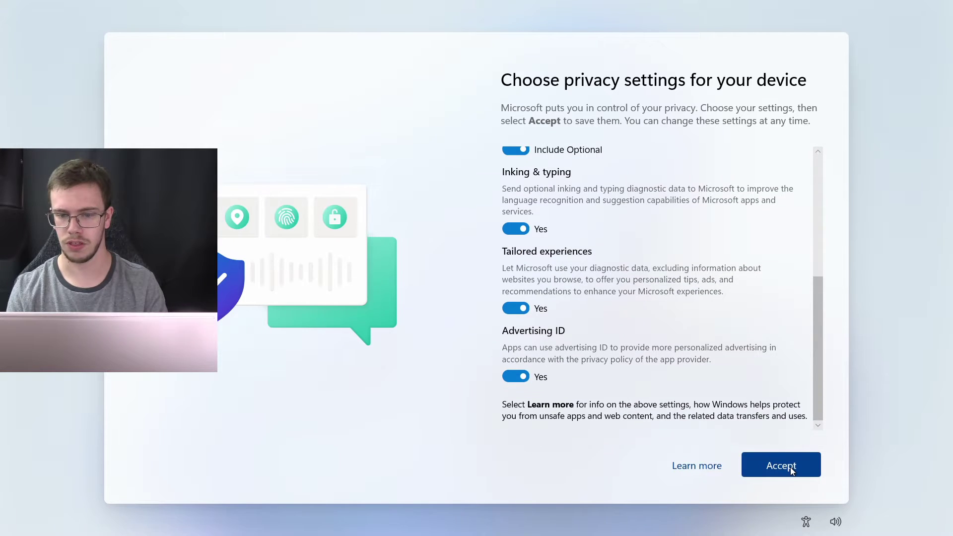
click(790, 467)
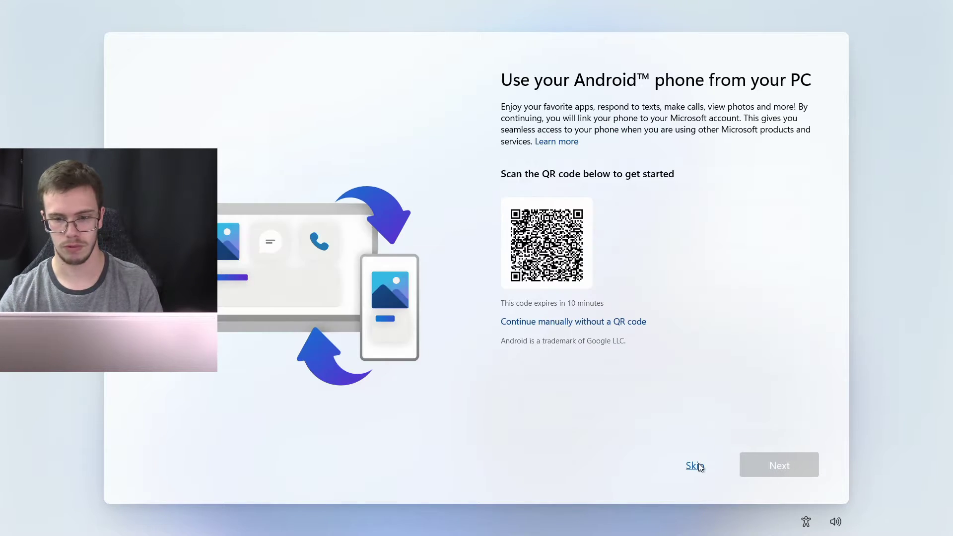
- Skip personalization and decline both the Microsoft 365 trial and the OneDrive storage offer
click(696, 465)
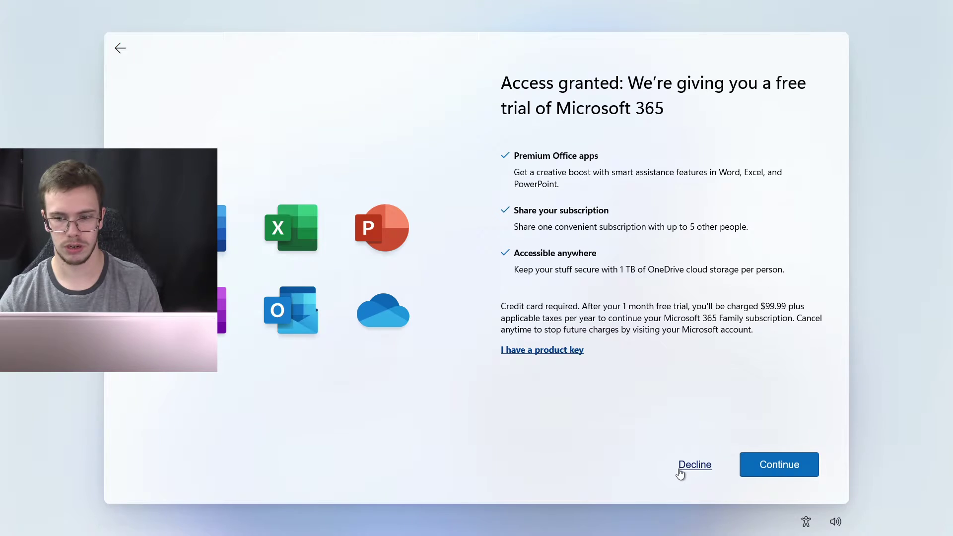
click(680, 471)
click(681, 471)
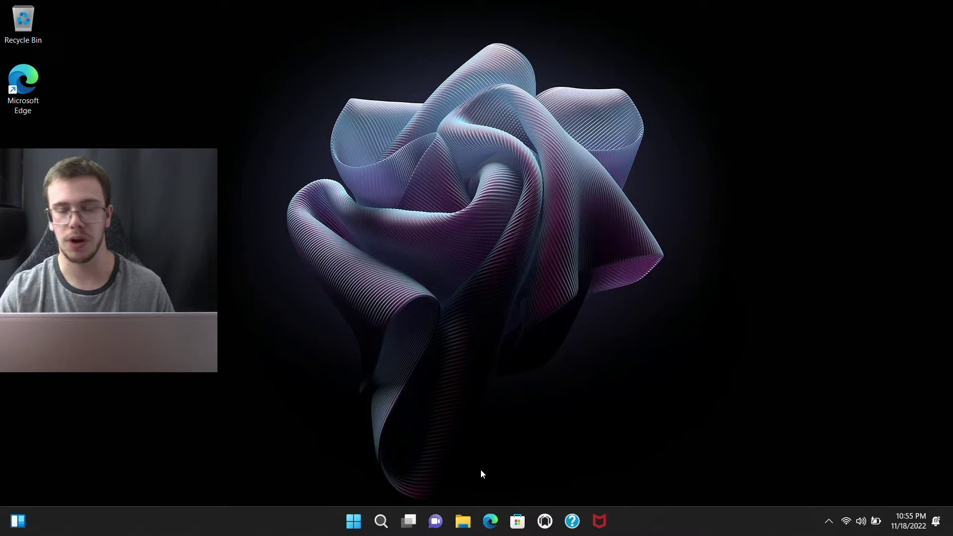
- In Edge, search for google chrome and open Google's Chrome download page
click(492, 522)
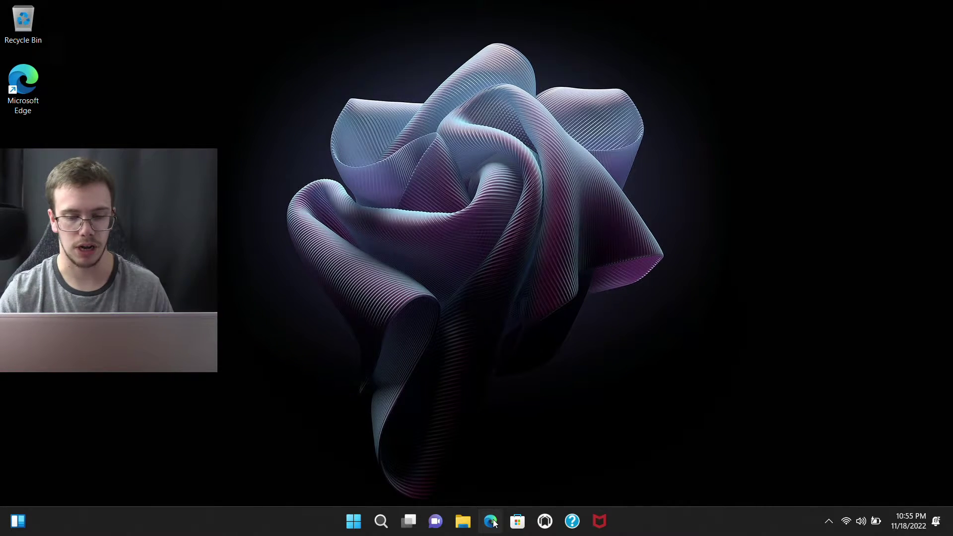
text(google chrome)
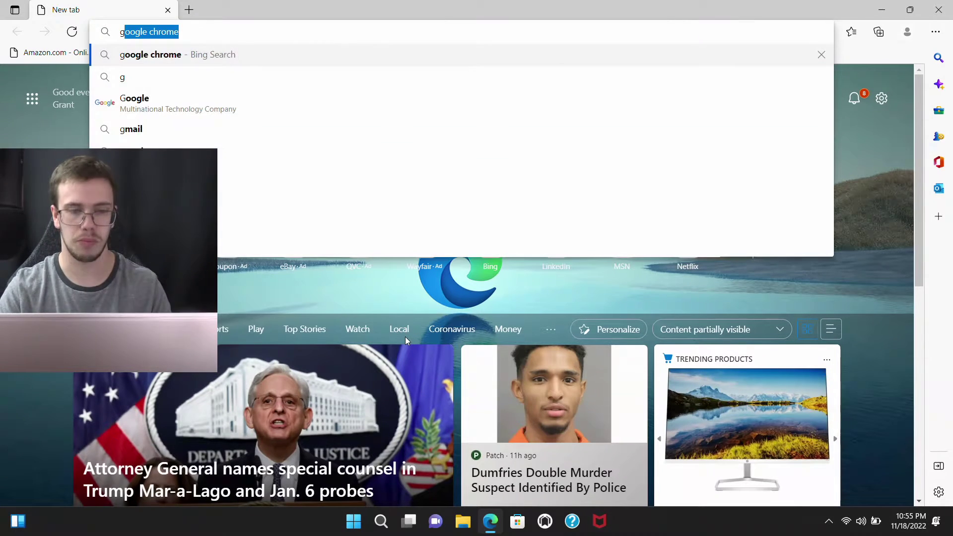
click(404, 58)
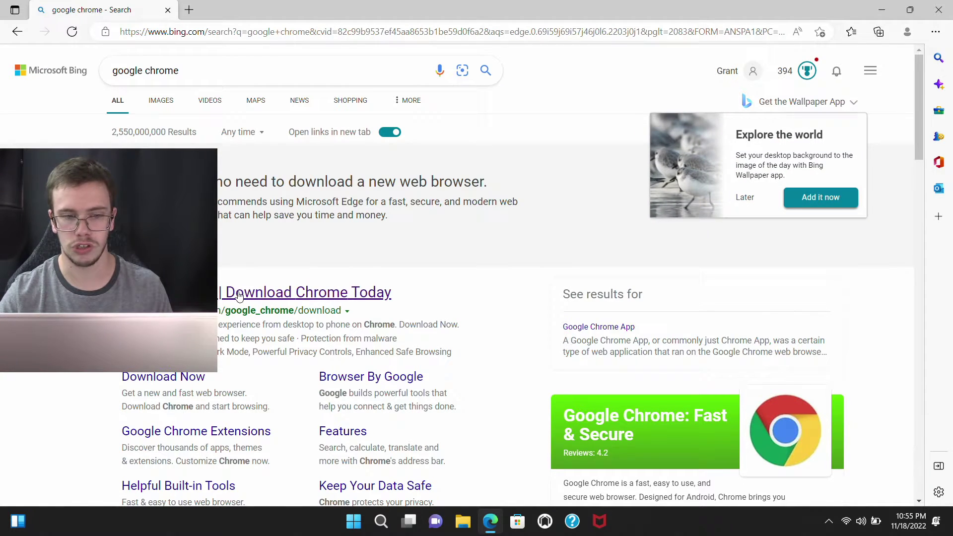
click(237, 293)
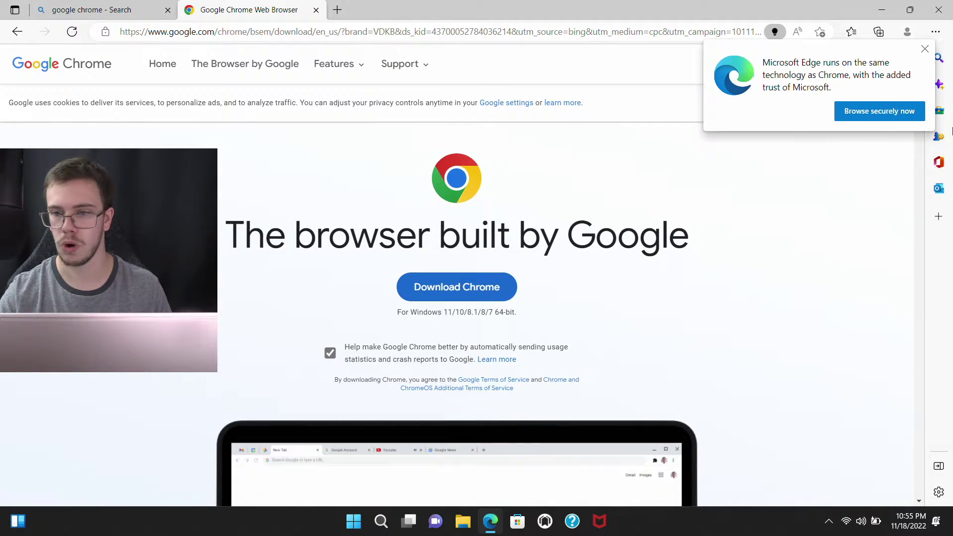
- Download the Chrome installer, accepting the terms, and run ChromeSetup (3).exe
click(438, 282)
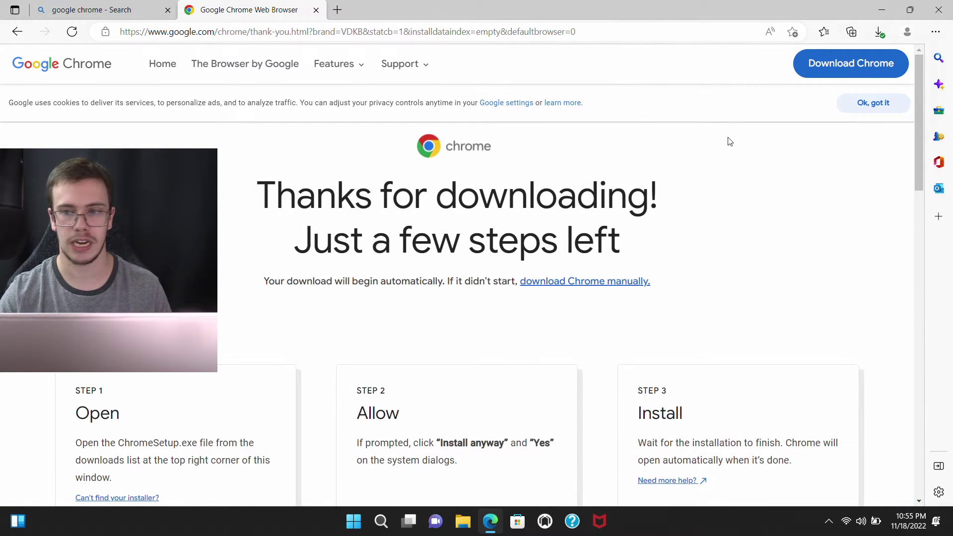
click(859, 73)
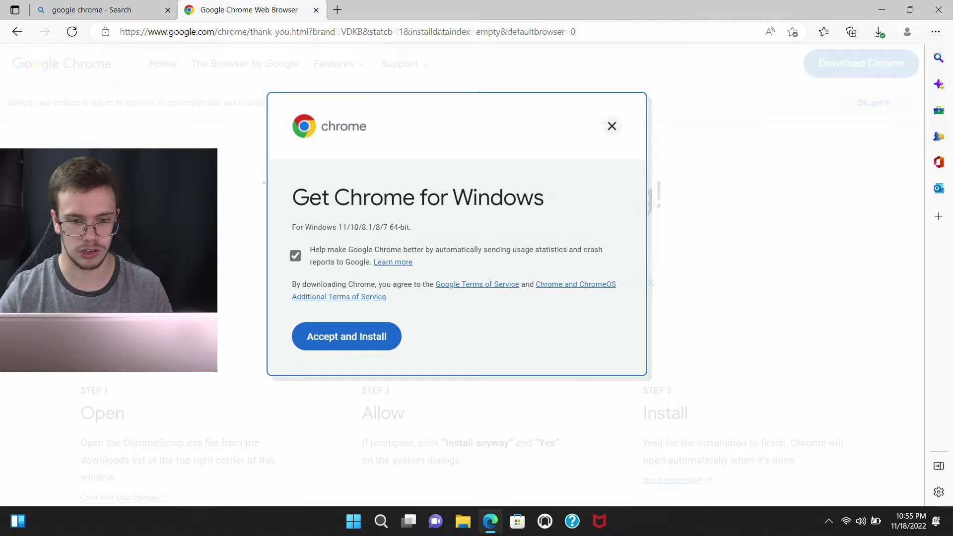
click(335, 342)
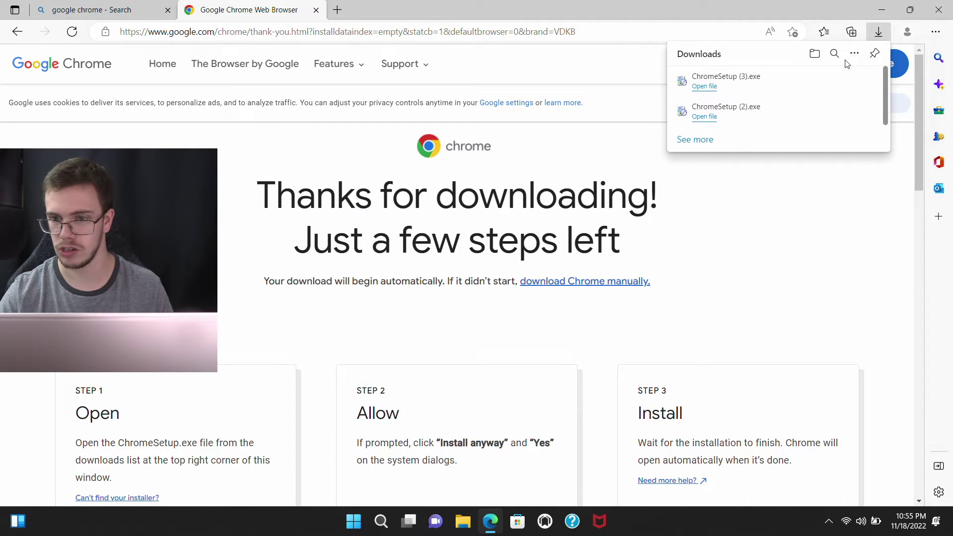
click(783, 81)
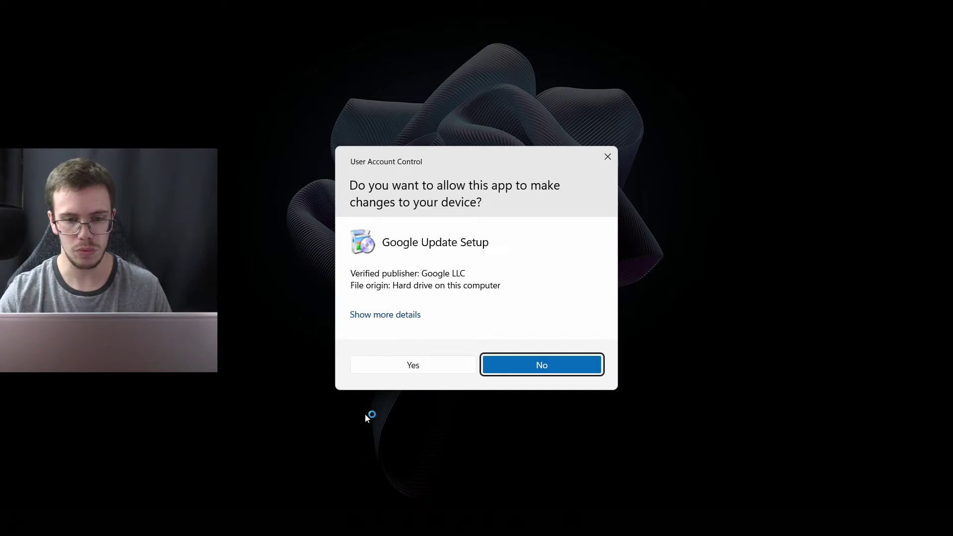
- Allow the Chrome installer through UAC and close Edge while setup finishes
click(464, 365)
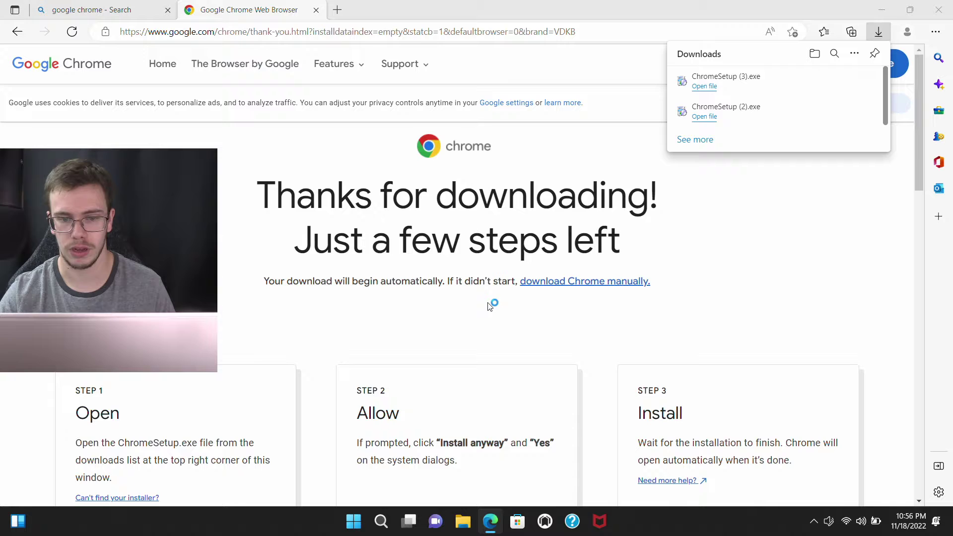
key(alt+F4)
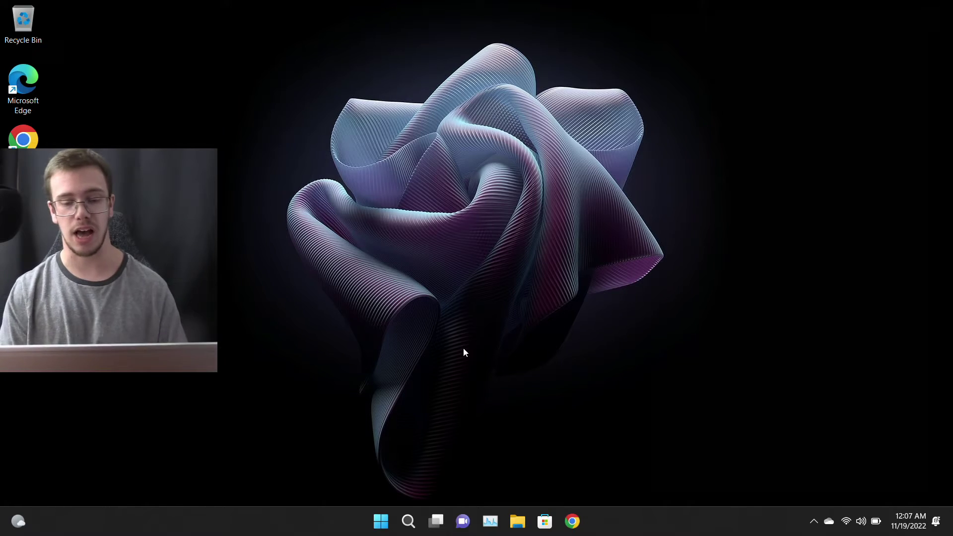
- Open Installed apps in Settings and filter the list for McAfee with 'mc'
click(414, 525)
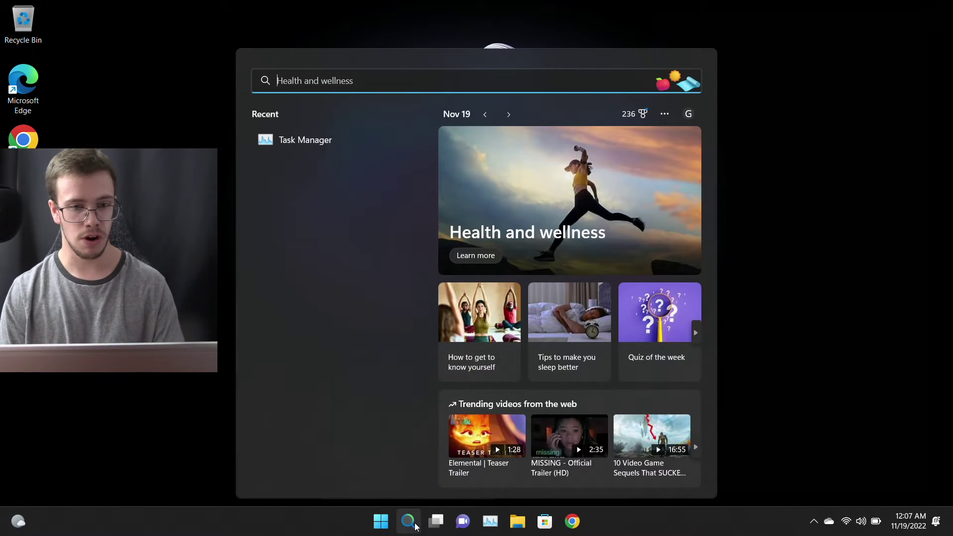
text(app)
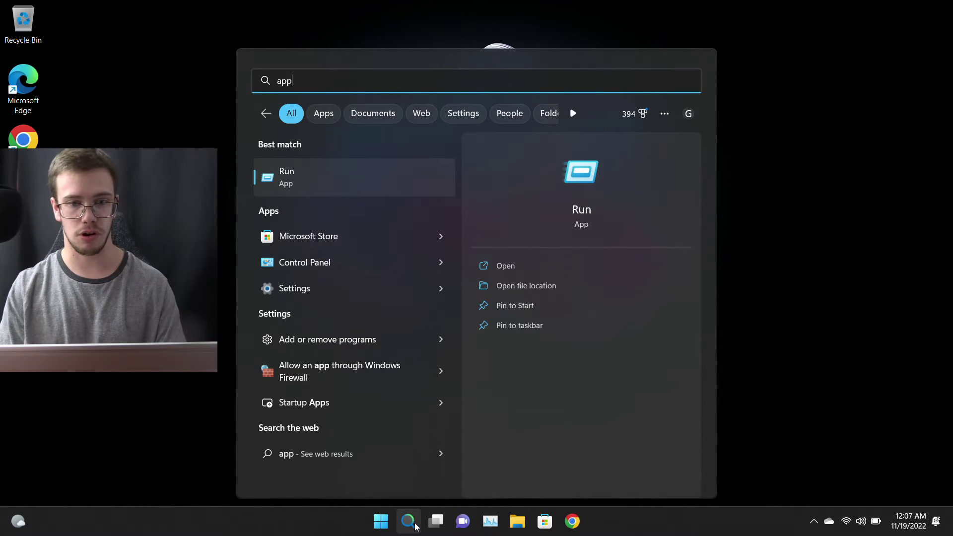
click(349, 342)
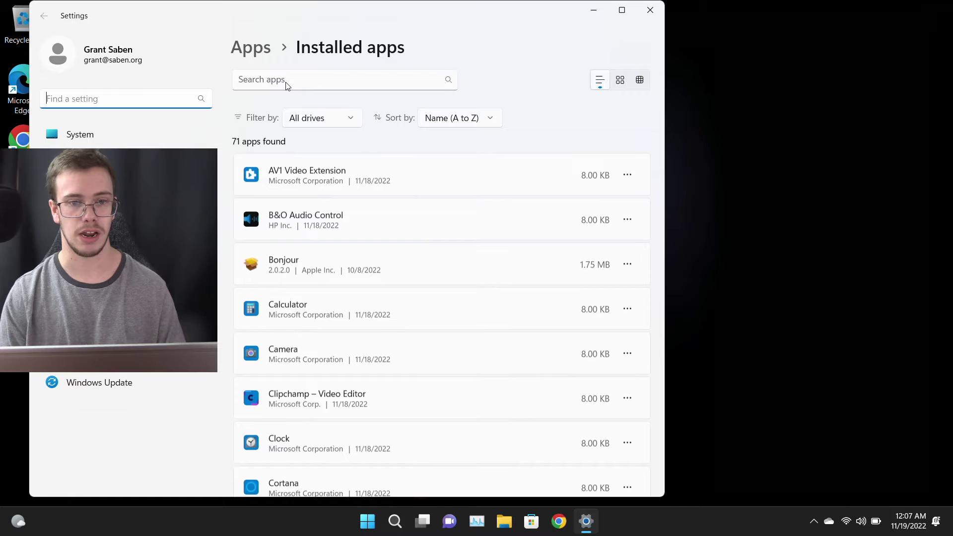
click(287, 82)
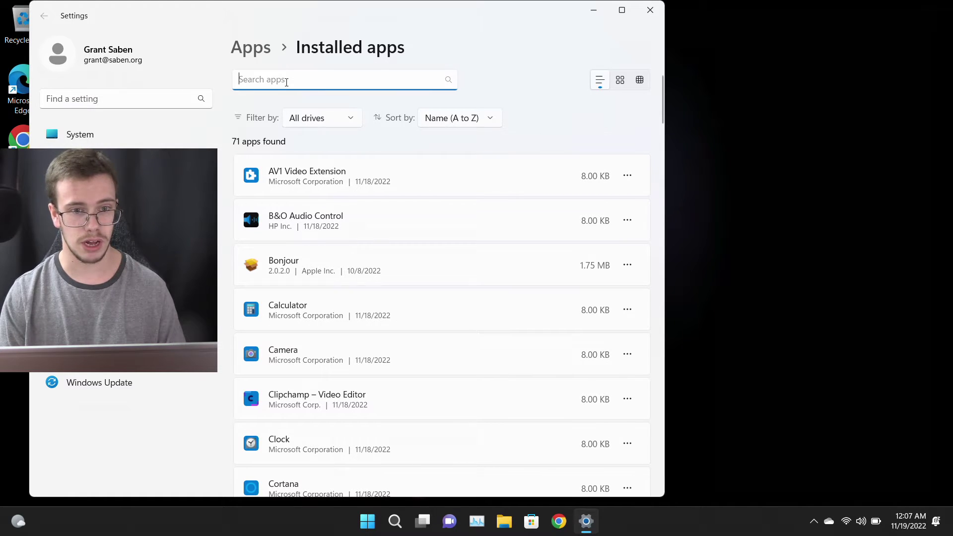
text(mc)
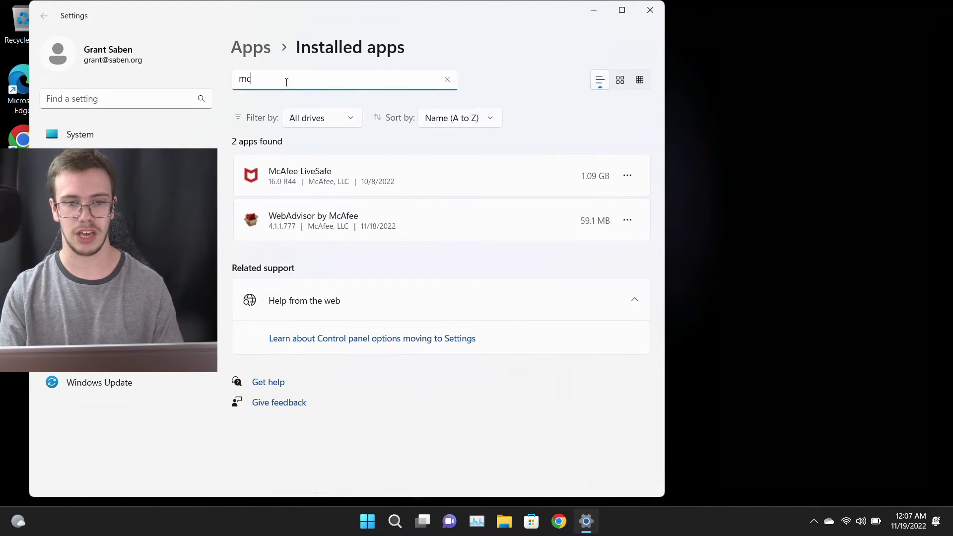
- Uninstall McAfee LiveSafe and allow its uninstaller through UAC
click(628, 175)
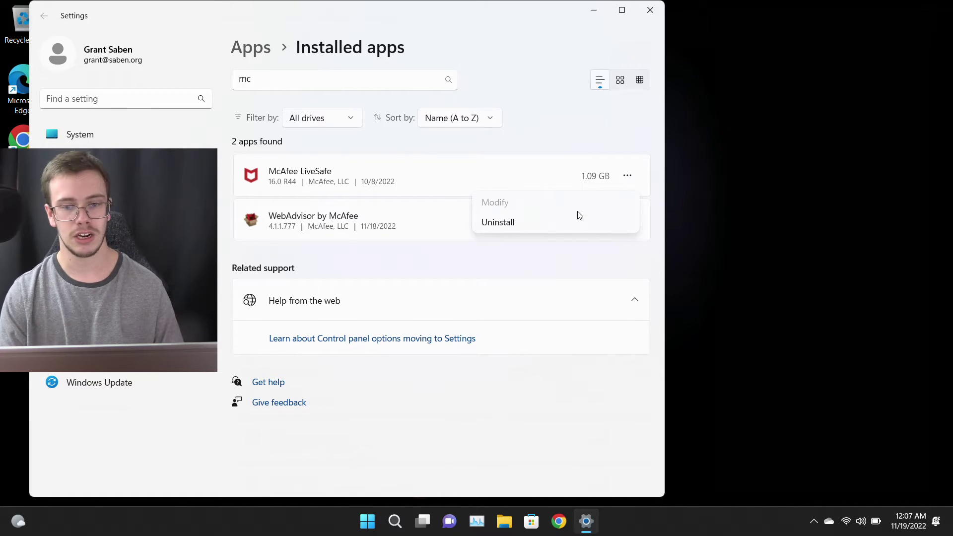
click(546, 226)
click(602, 242)
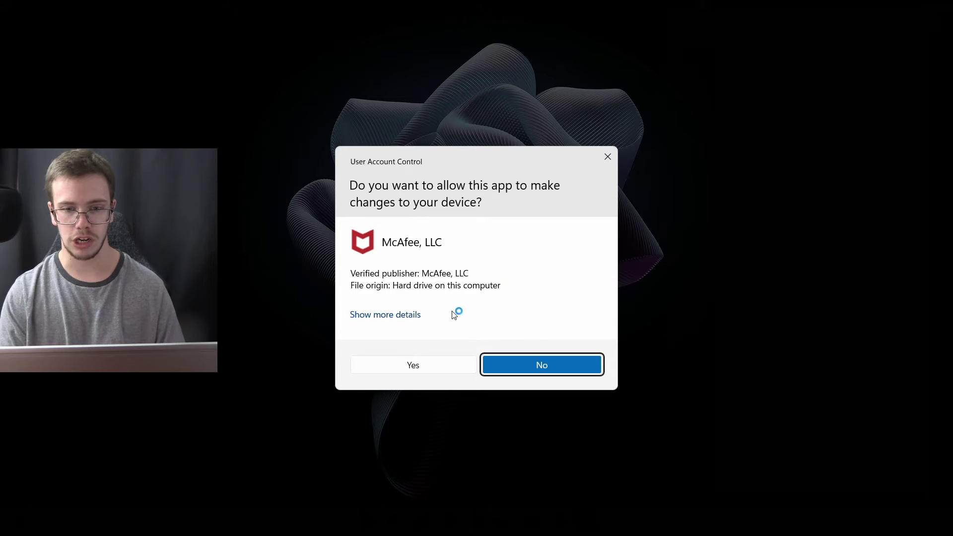
click(453, 368)
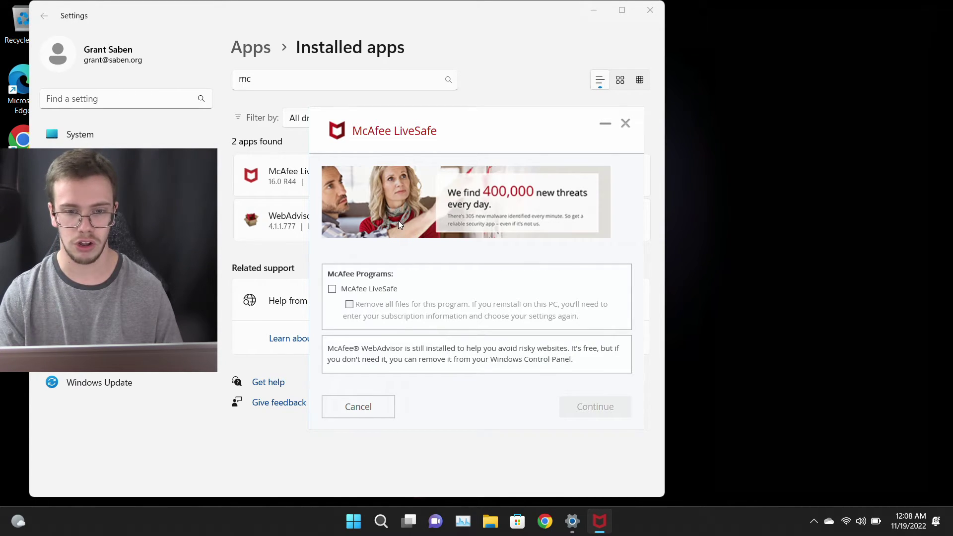
- Remove McAfee LiveSafe with all its files, skip the survey, and restart to finish
click(366, 293)
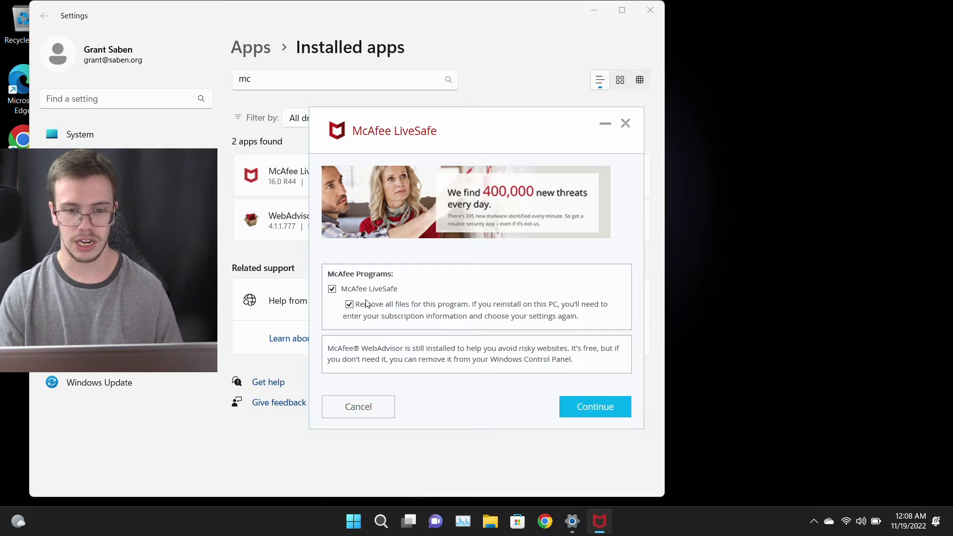
click(602, 415)
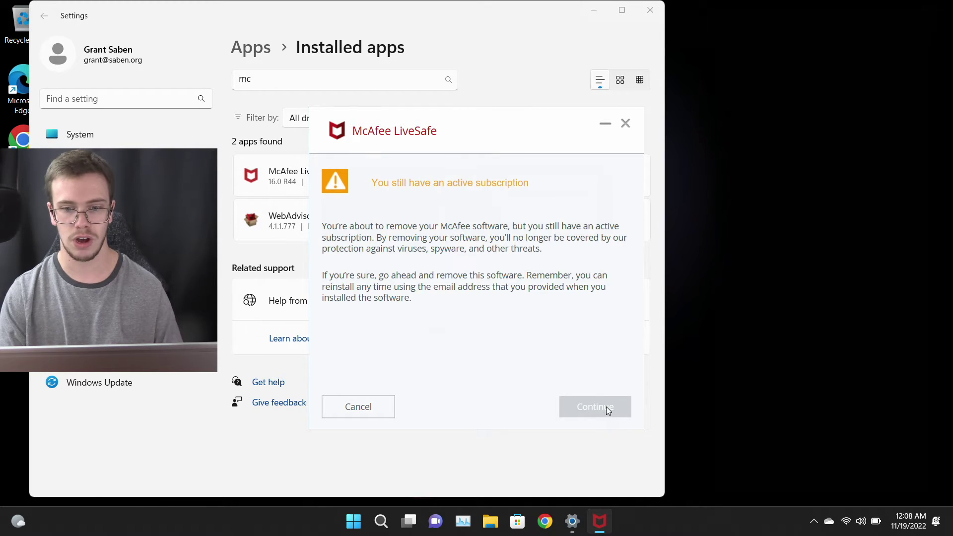
click(590, 407)
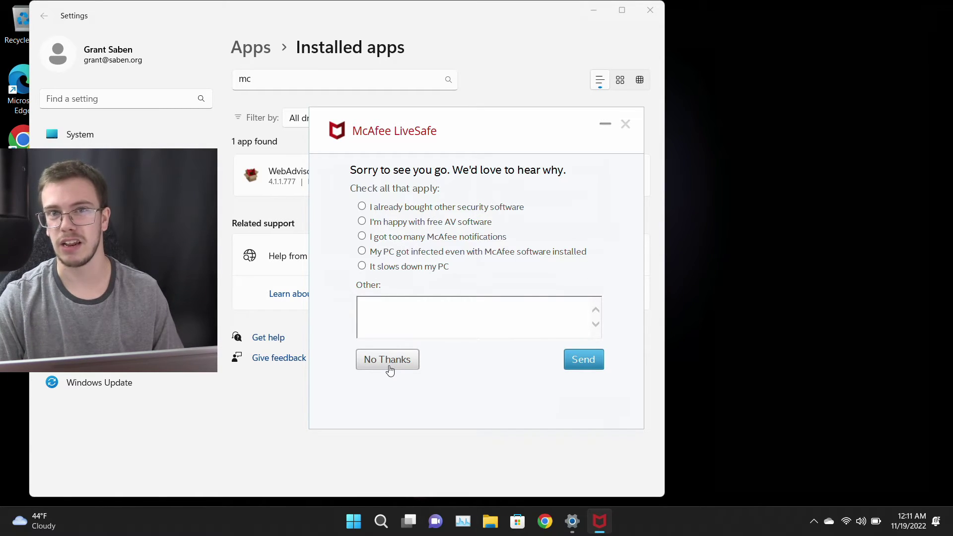
click(387, 360)
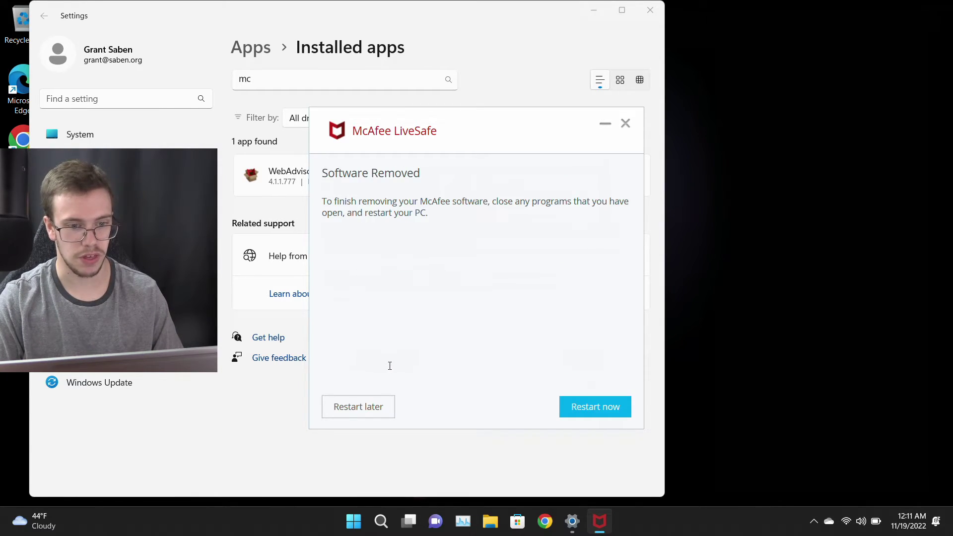
click(582, 408)
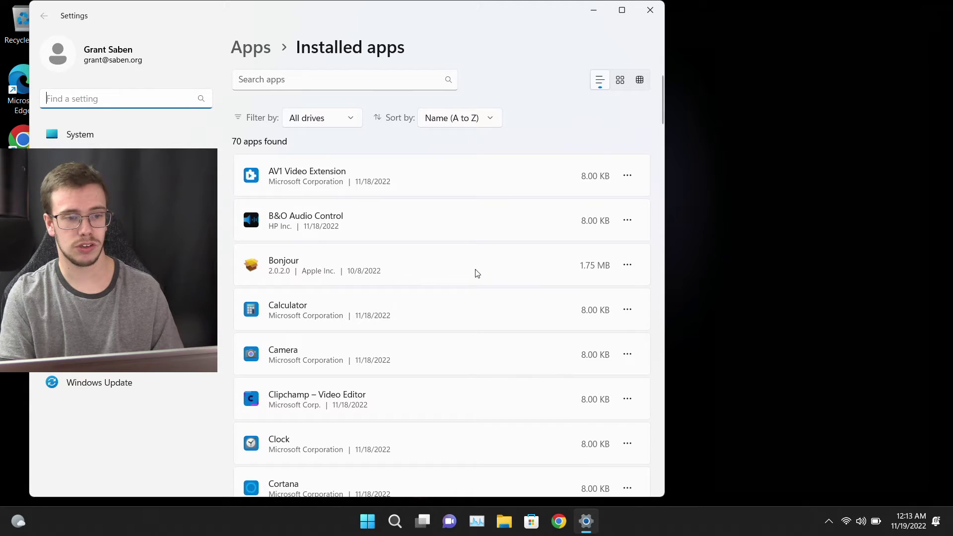
- Uninstall Bonjour from Installed apps and approve its UAC prompt
click(629, 267)
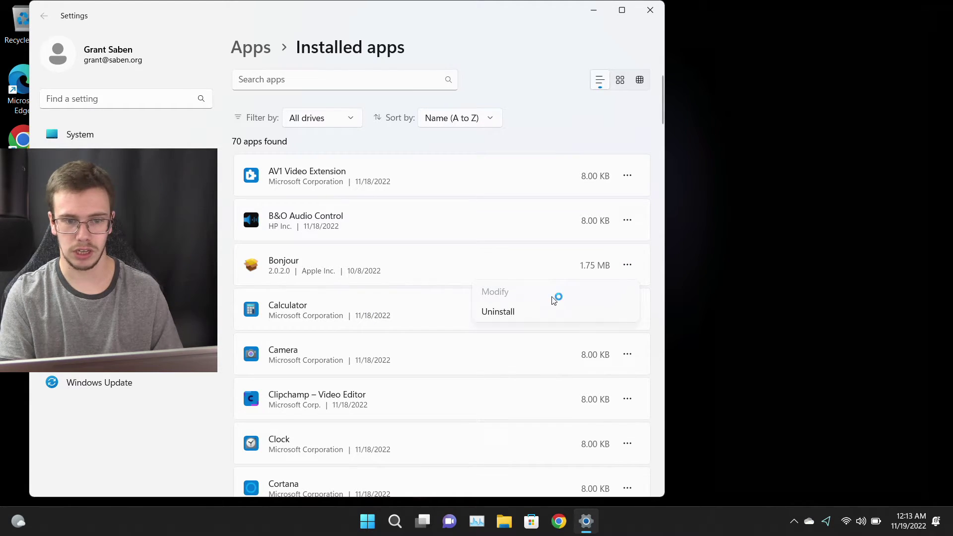
click(505, 309)
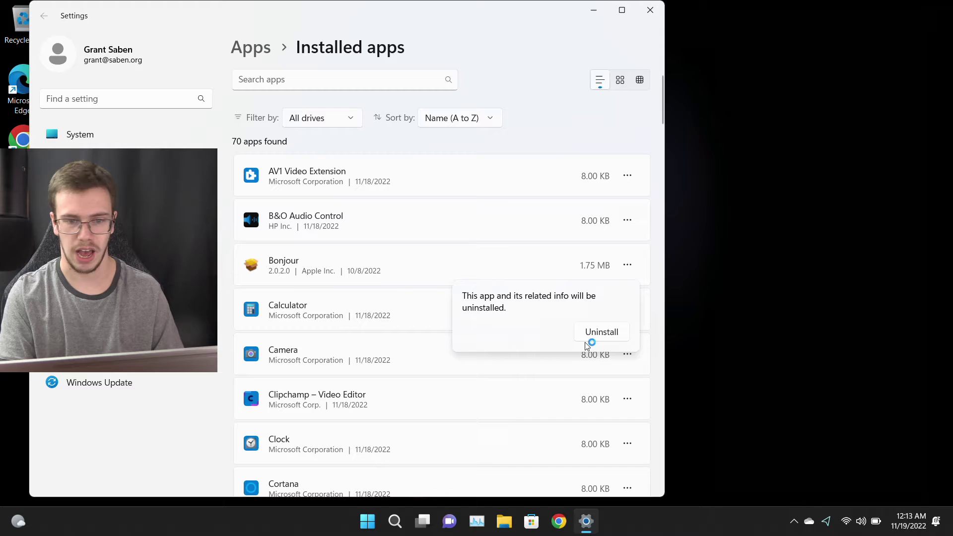
click(598, 333)
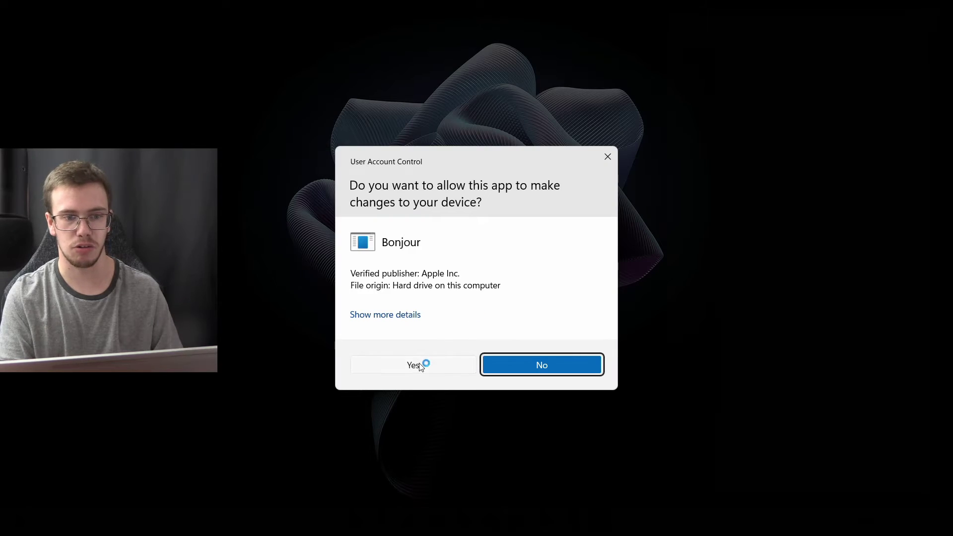
click(422, 365)
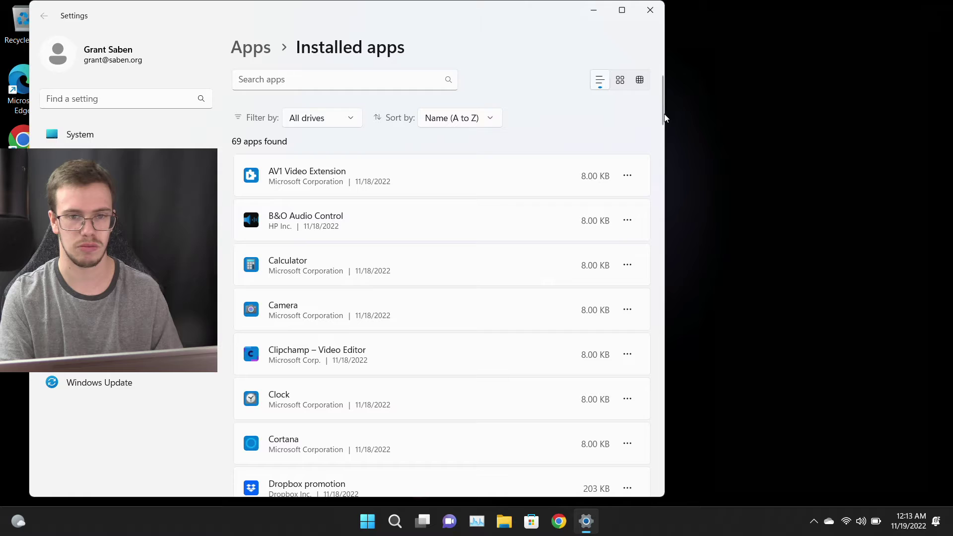
- Scroll down to WebAdvisor by McAfee in Installed apps and uninstall it
drag(661, 106, 667, 421)
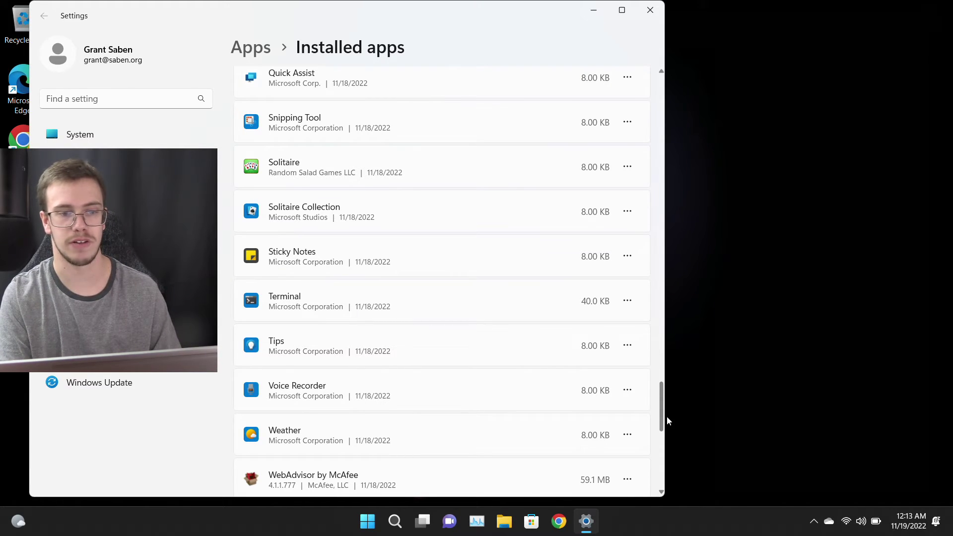
drag(662, 424, 658, 445)
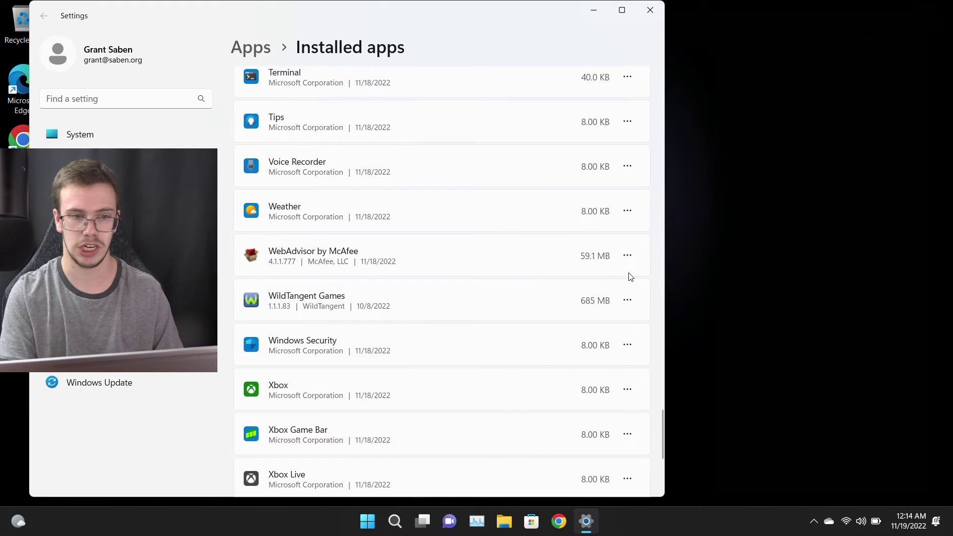
click(627, 256)
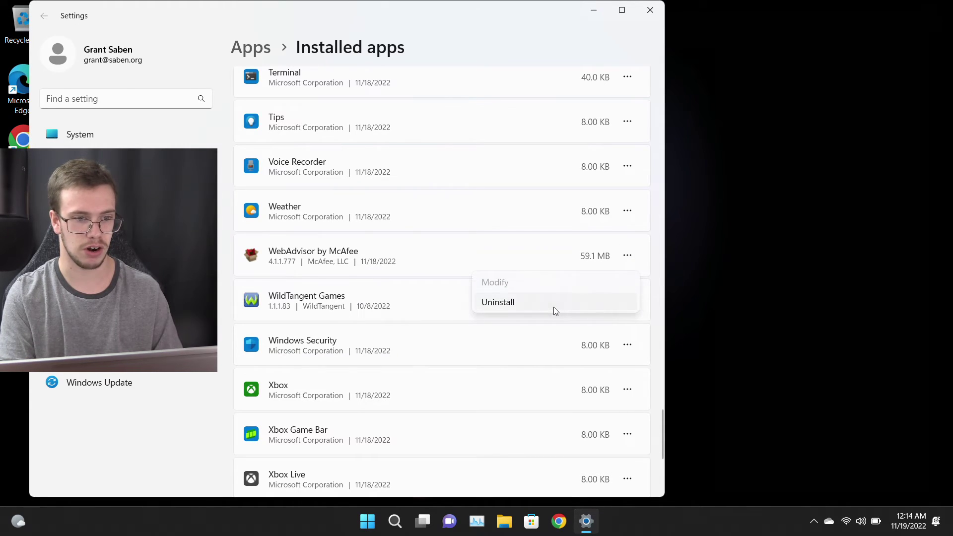
click(553, 307)
click(575, 321)
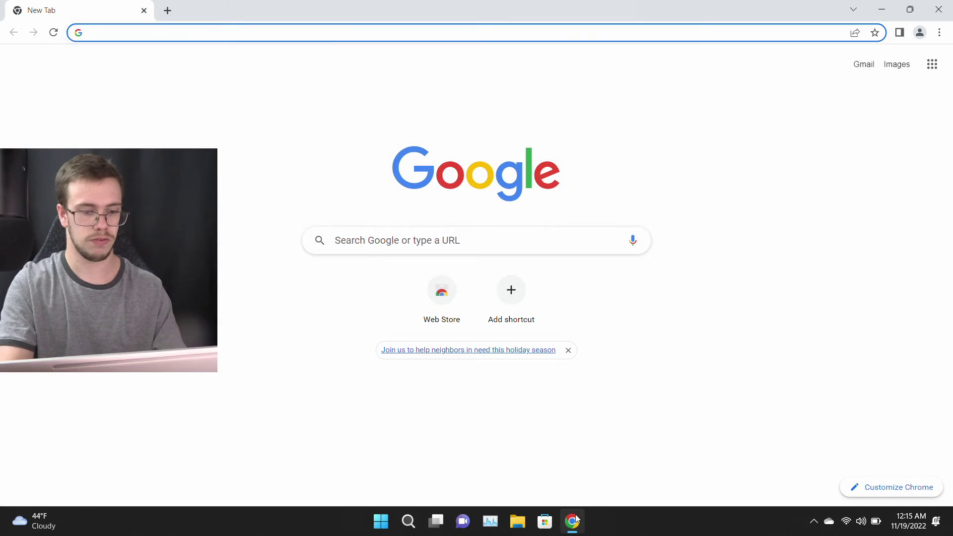
- Search Google for malwarebytes and start the free download from the official site
text(mal)
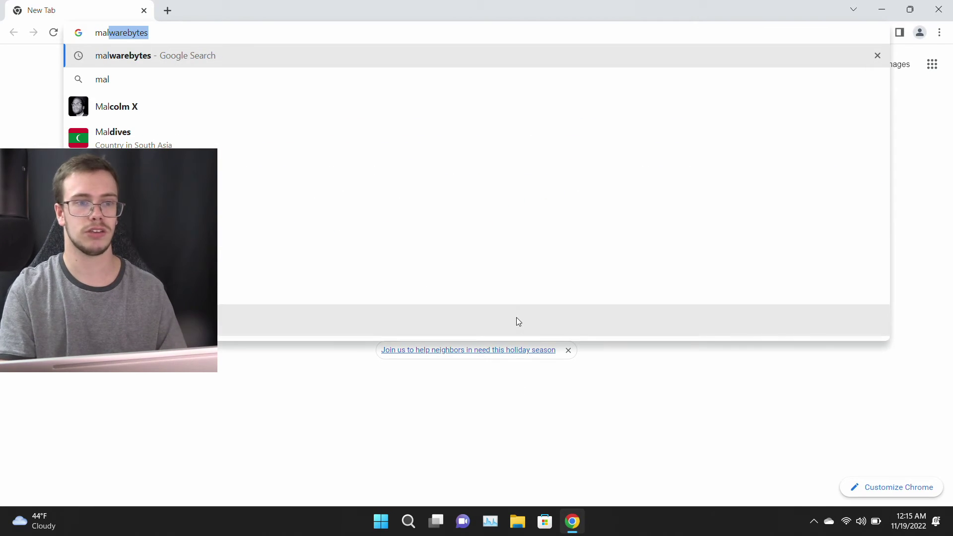
click(485, 57)
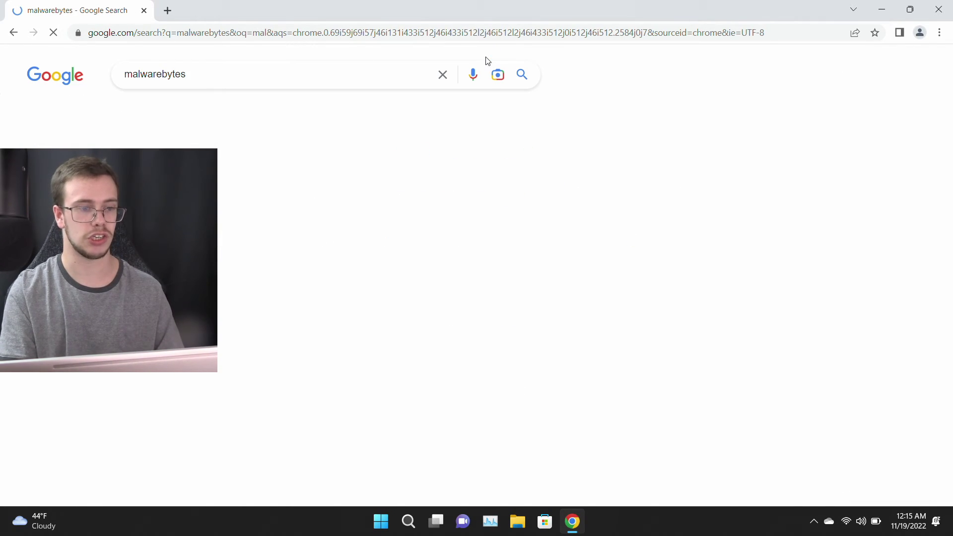
click(323, 181)
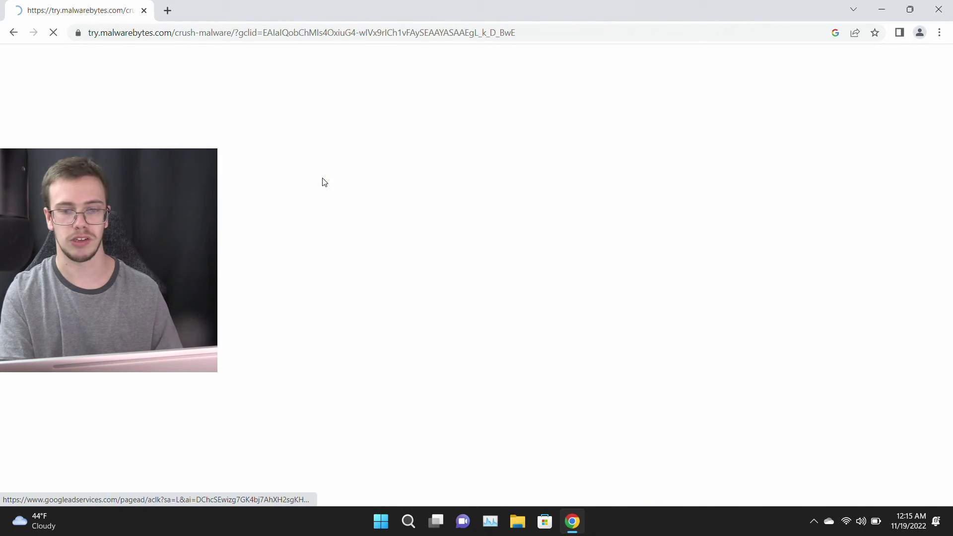
click(228, 380)
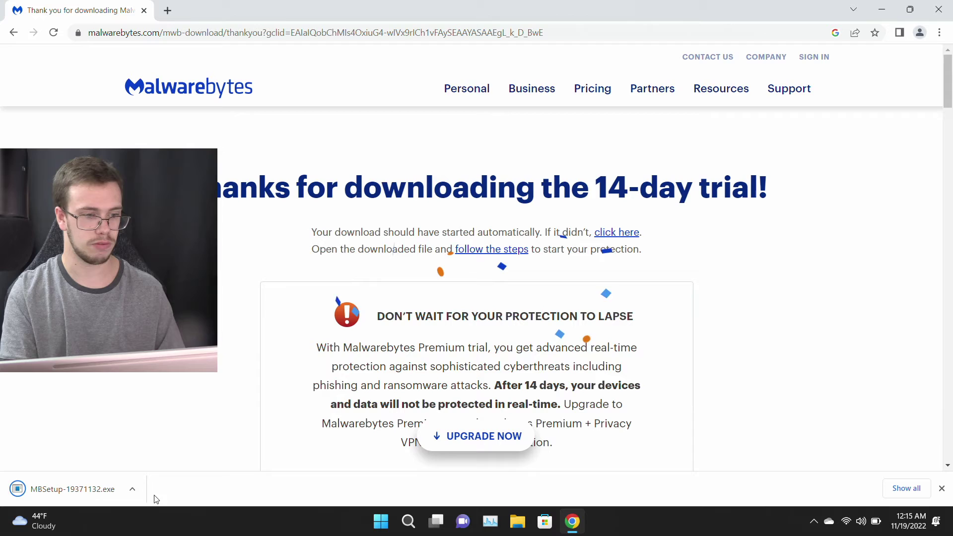
- Run the downloaded MBSetup installer and allow it through UAC
click(132, 490)
click(167, 409)
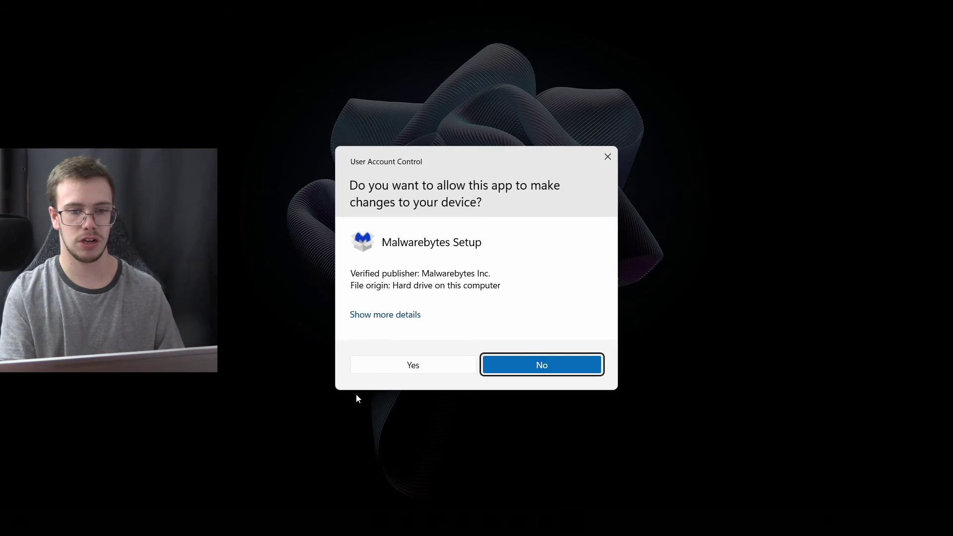
click(382, 367)
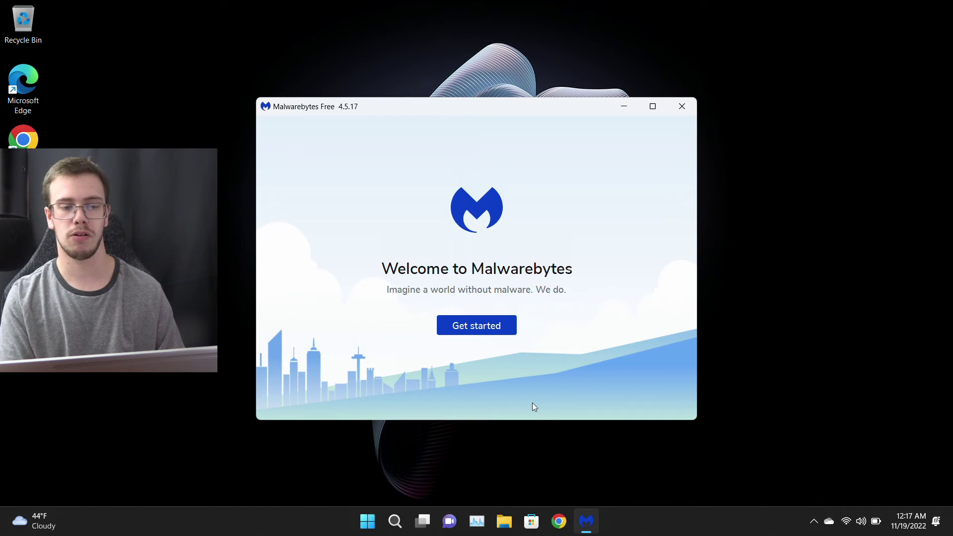
- Skip buying Premium, start the free 14-day Premium trial, and run a Threat Scan
click(478, 327)
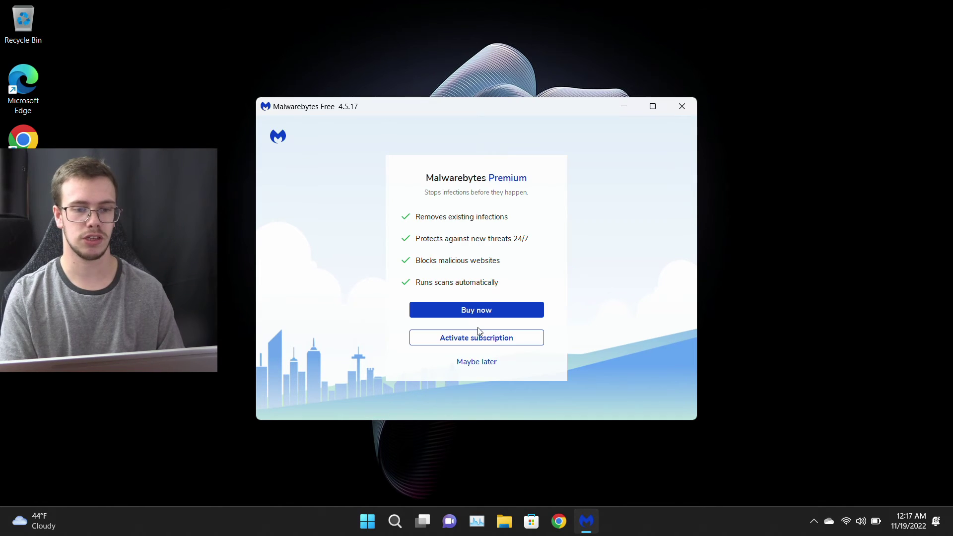
click(474, 362)
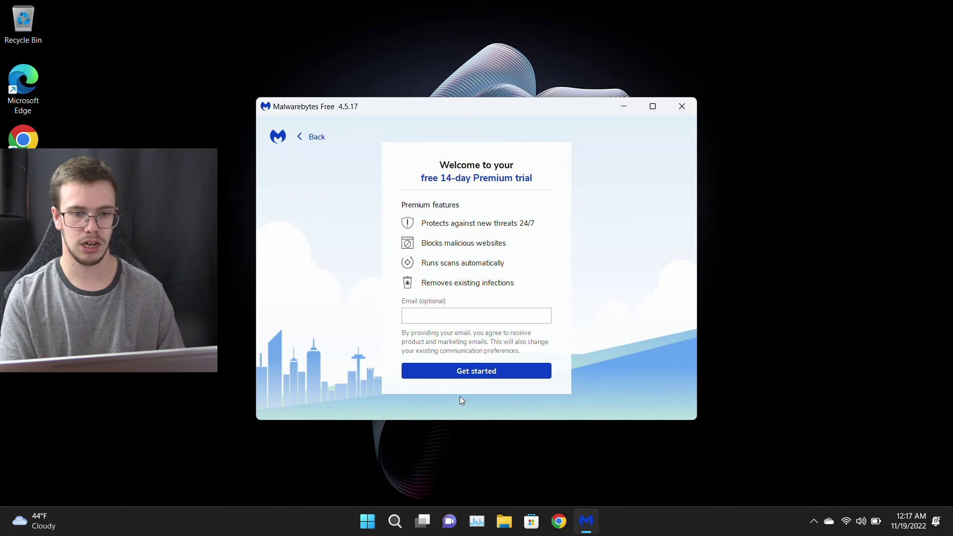
click(478, 373)
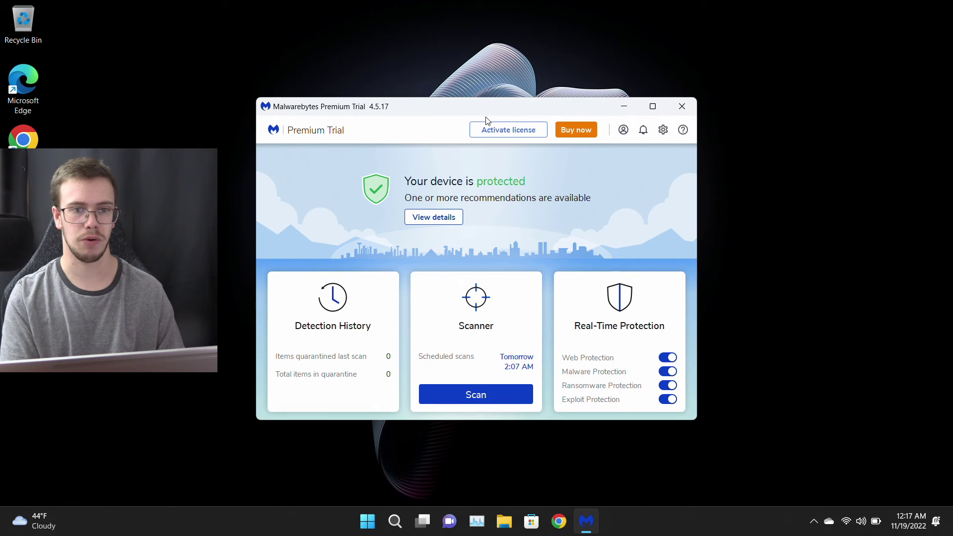
drag(486, 105, 484, 48)
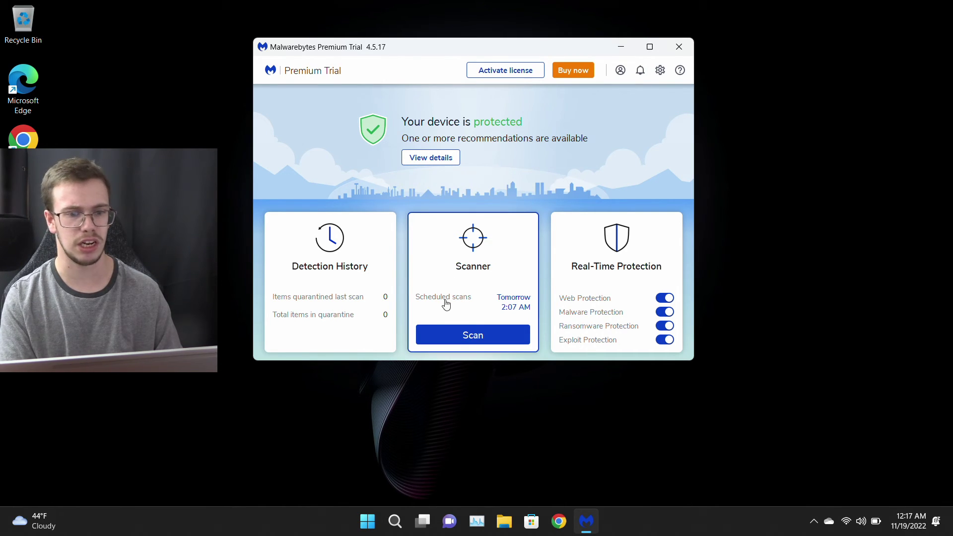
click(441, 329)
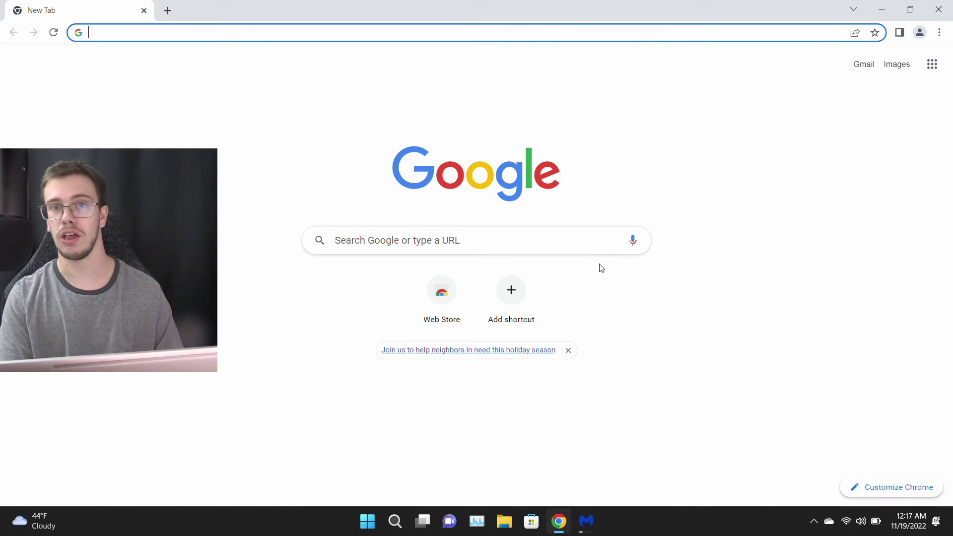
- Search Google for 'ad block' and add 'AdBlock — best ad blocker' from the Chrome Web Store
text(ad)
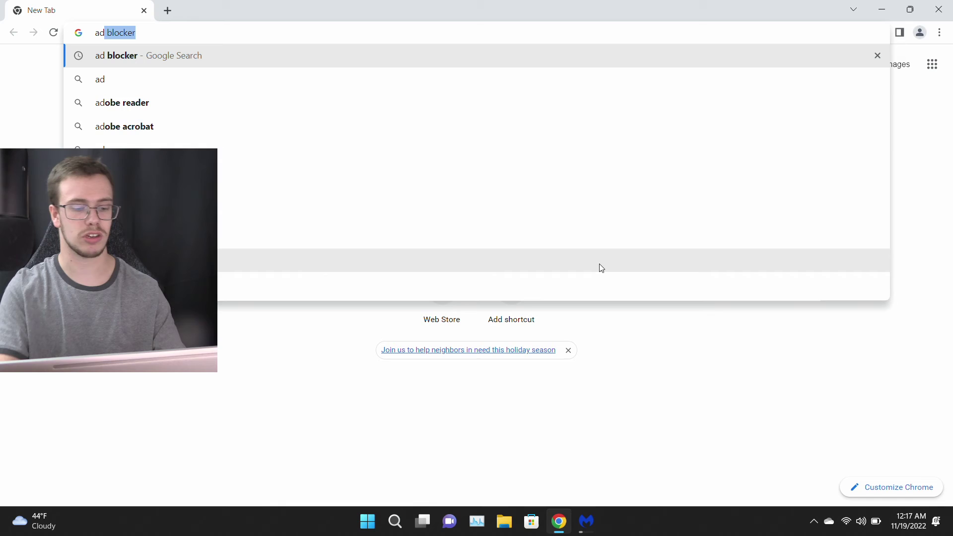
text( block)
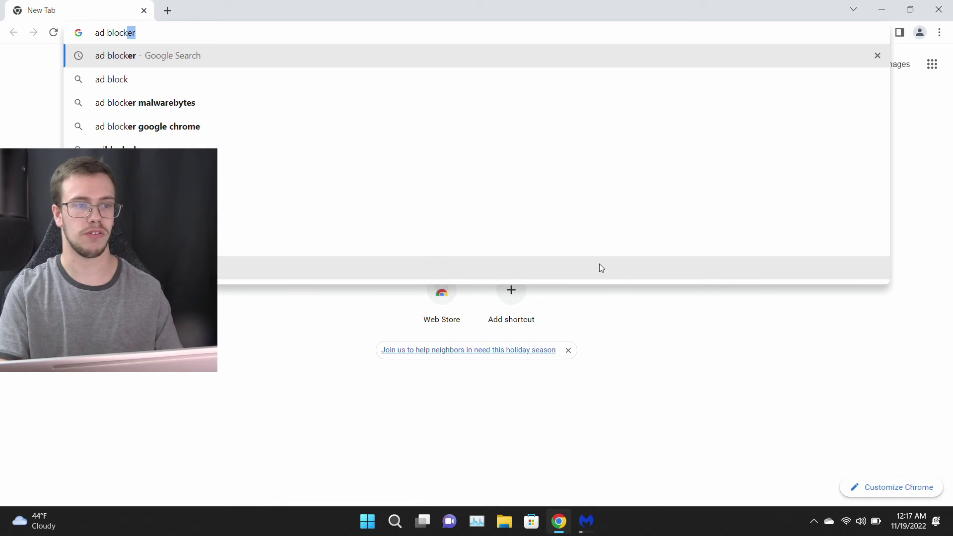
click(377, 83)
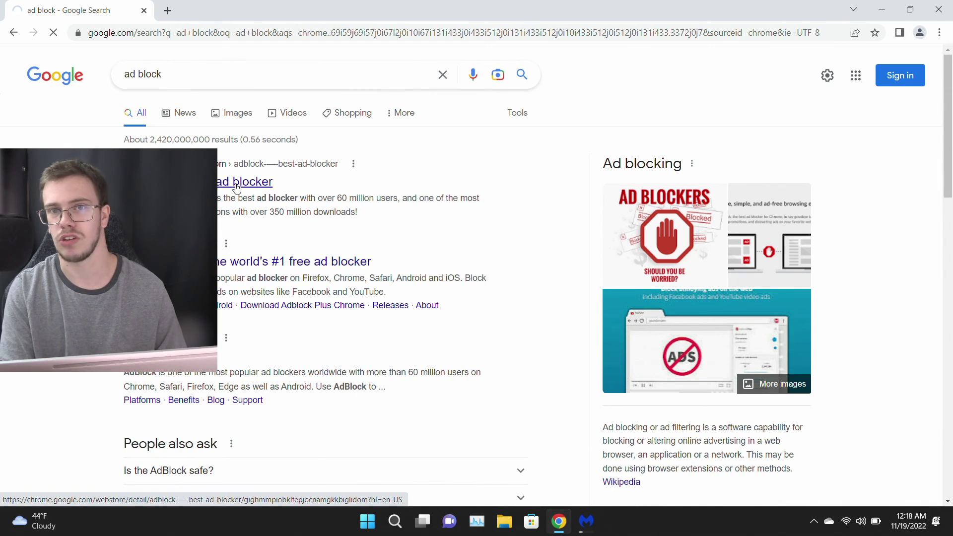
click(722, 144)
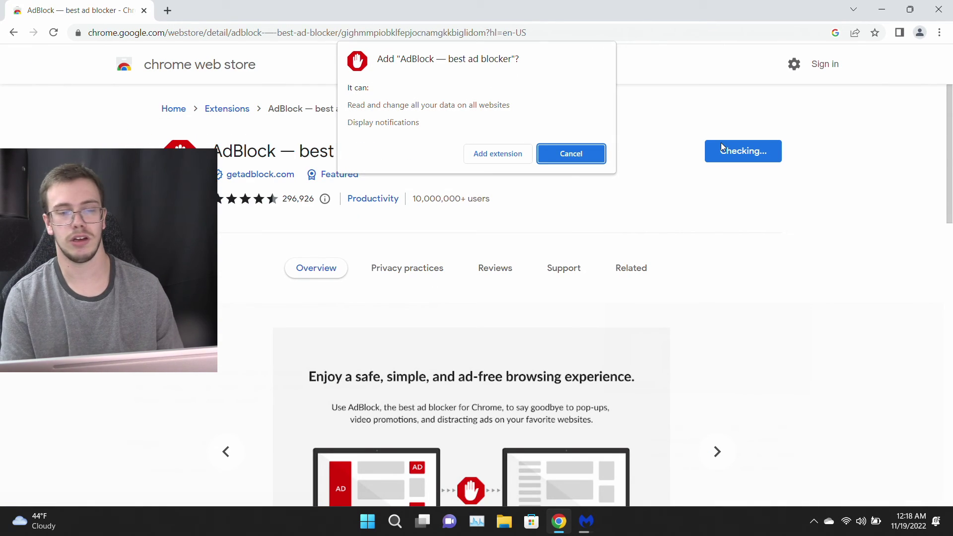
click(513, 155)
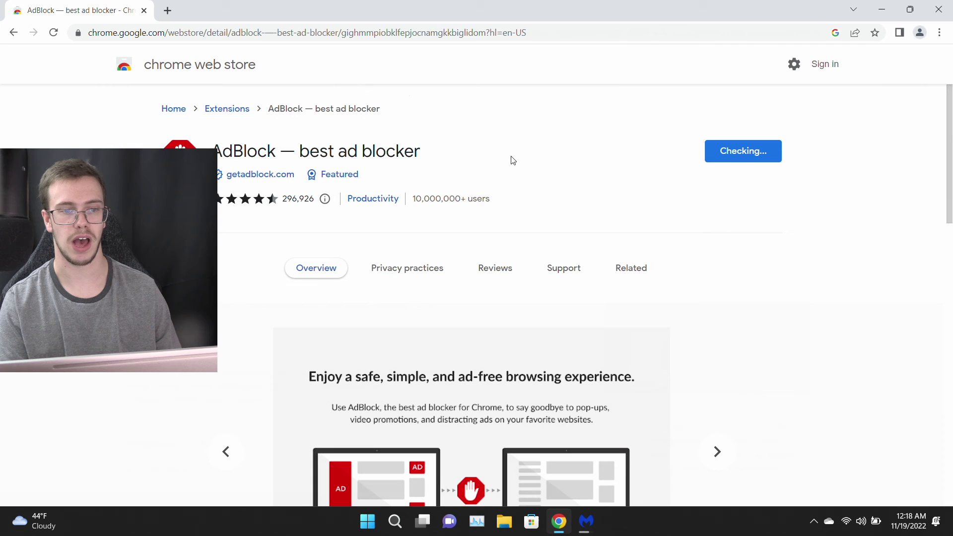